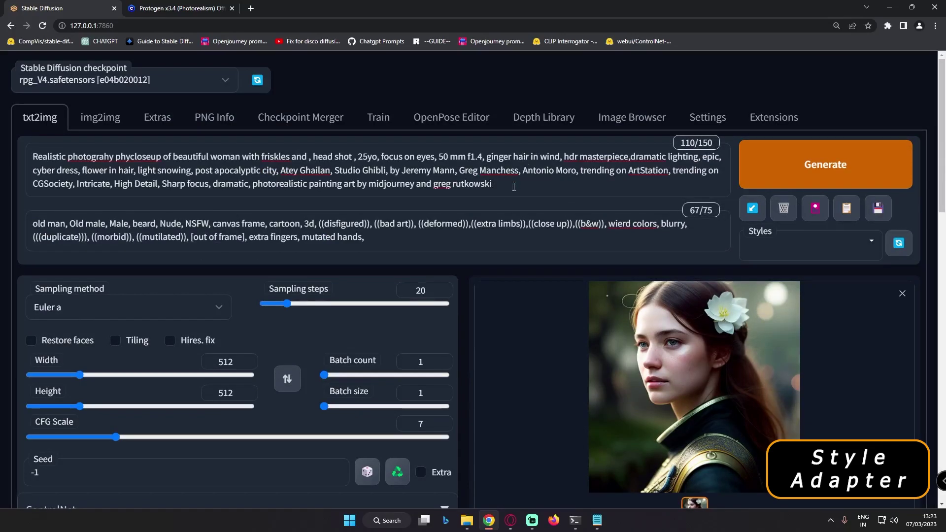
- Delete the stray 'phy' so the prompt word reads 'closeup' (109 tokens)
drag(943, 154, 912, 318)
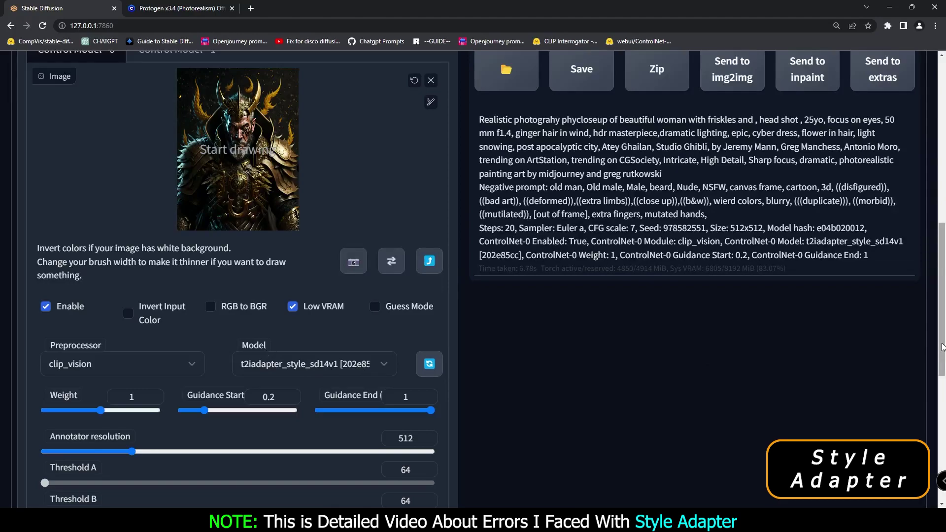
scroll(943, 347, up, 1)
drag(944, 328, 944, 168)
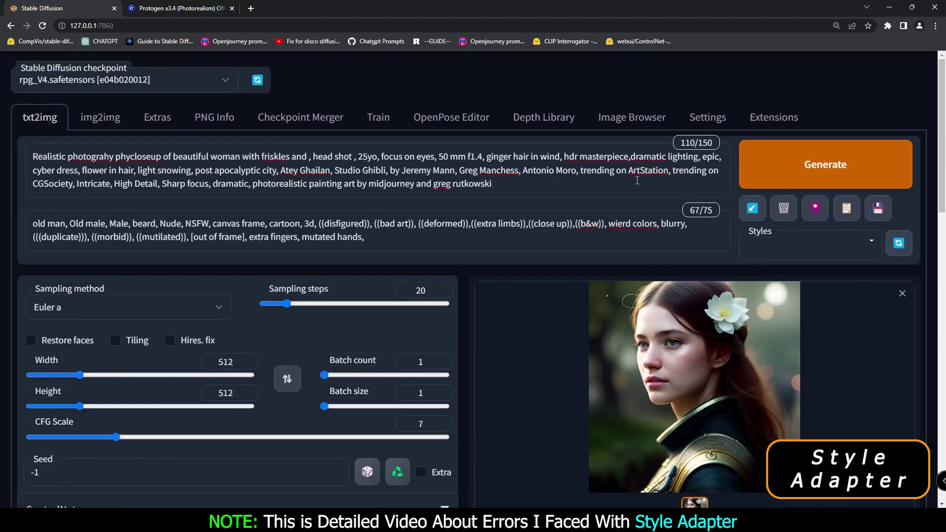
key(BackSpace)
key(BackSpace)
key(BackSpace)
click(606, 188)
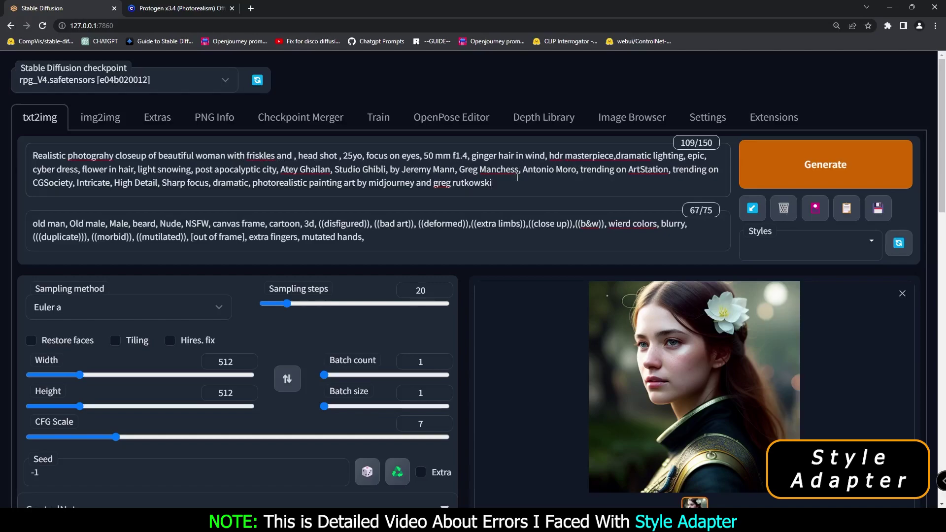
- Review ControlNet unit 0 (clip_vision, t2iadapter_style_sd14v1) and select the whole positive prompt
scroll(678, 441, down, 1)
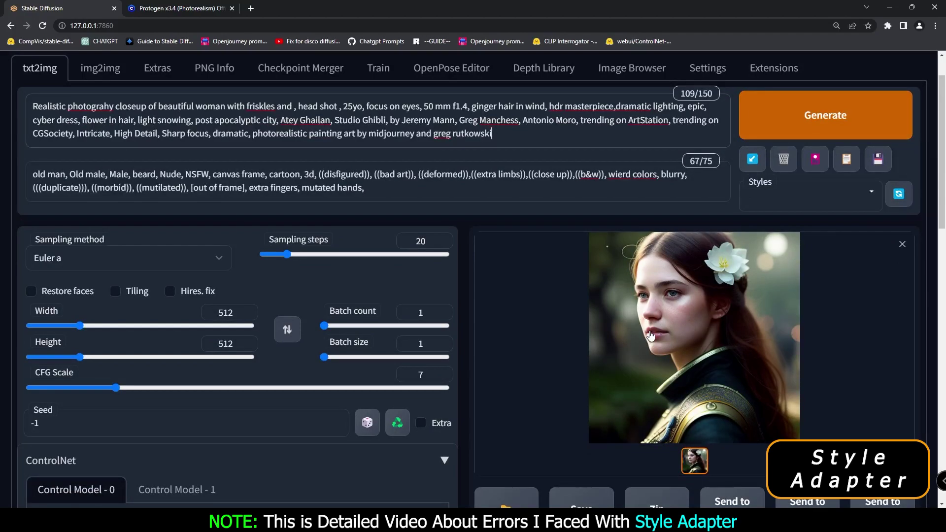
scroll(650, 335, down, 5)
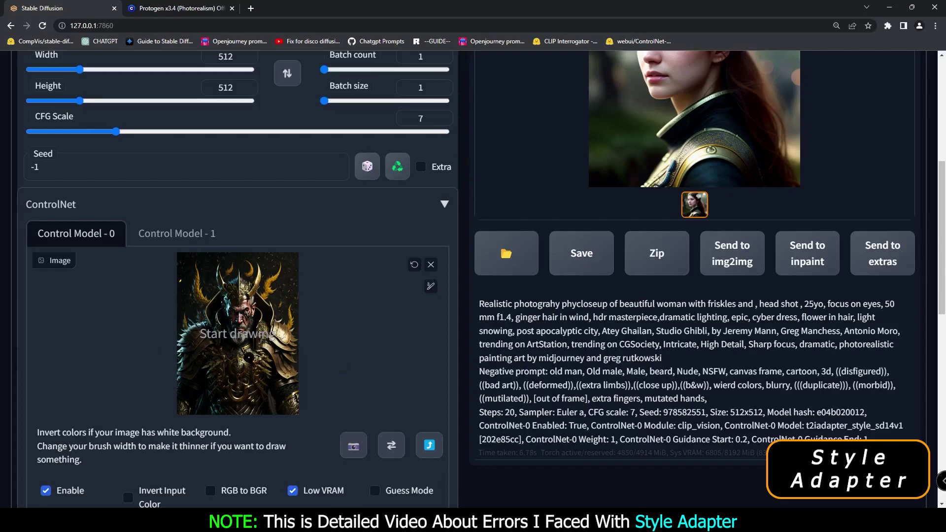
scroll(248, 405, down, 3)
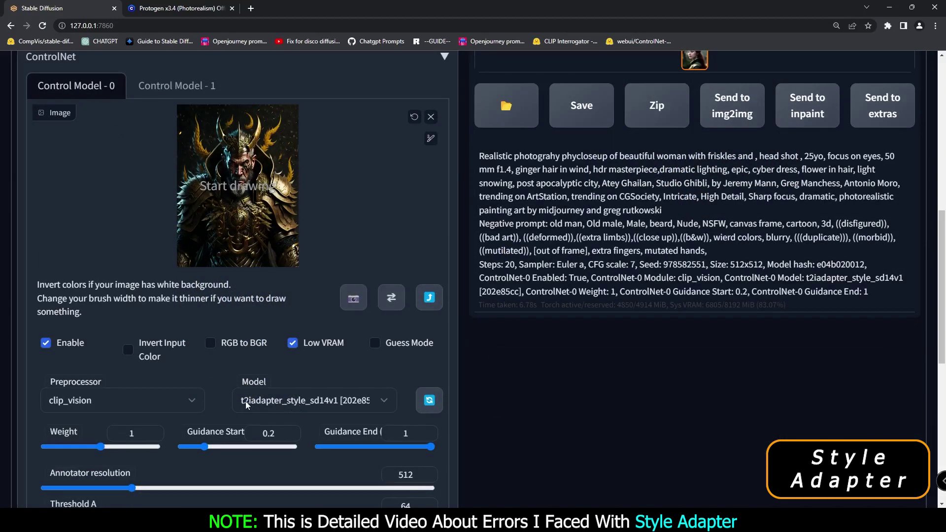
scroll(306, 401, up, 1)
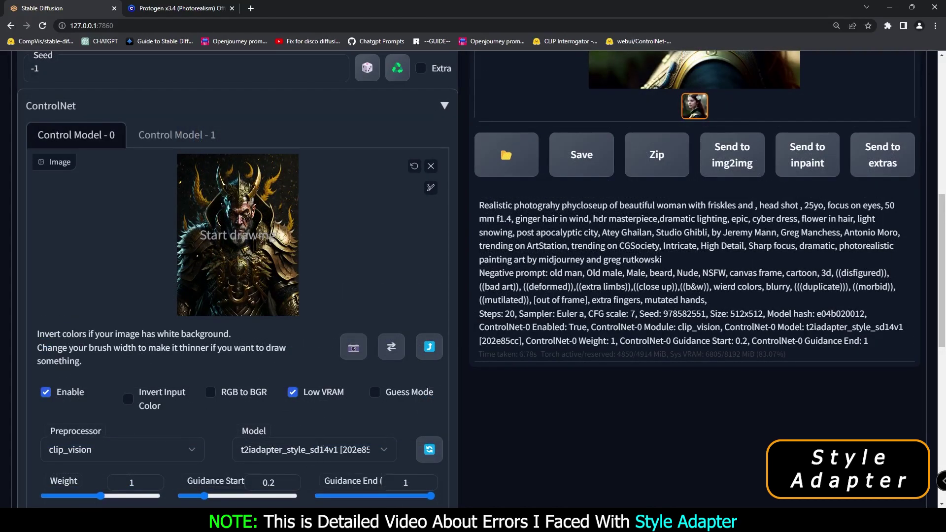
scroll(451, 287, up, 7)
drag(39, 95, 495, 127)
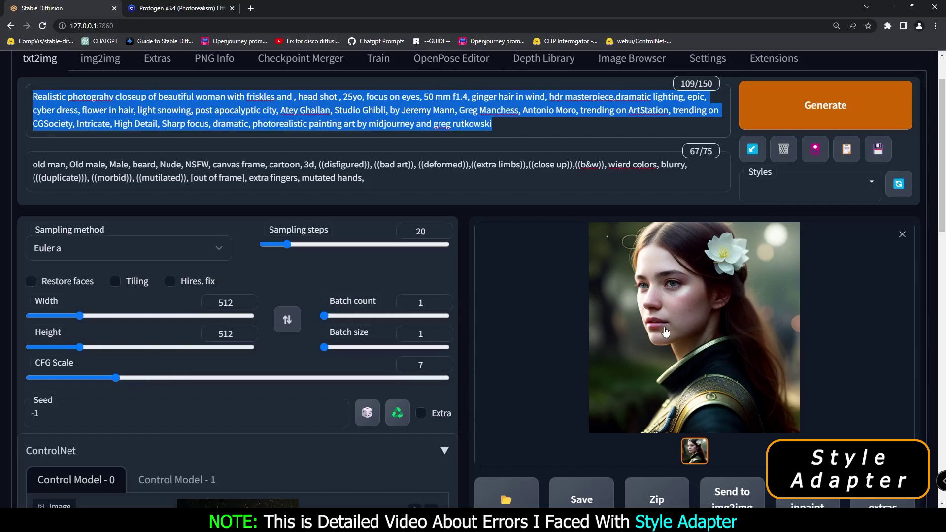
- Generate the dark-haired woman portrait and confirm t2iadapter_style_sd14v1 and the token count in its info
click(513, 129)
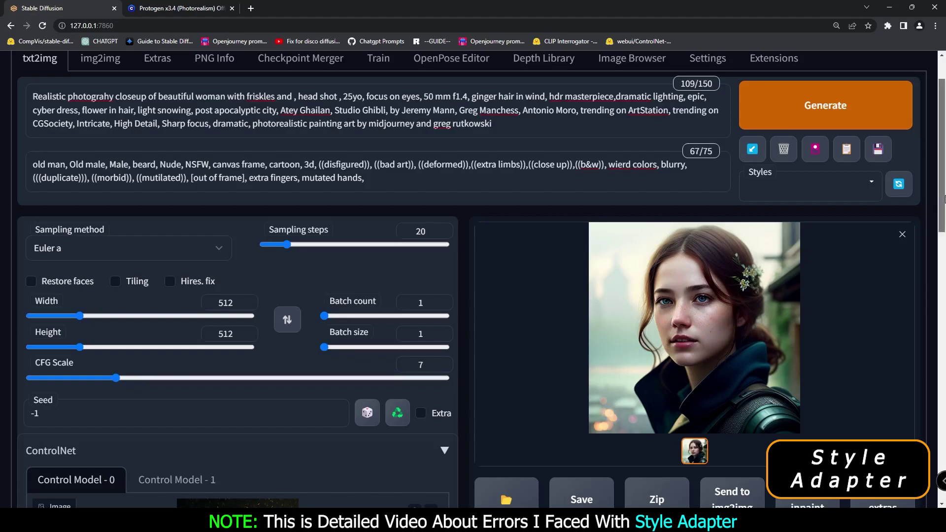
scroll(709, 309, down, 5)
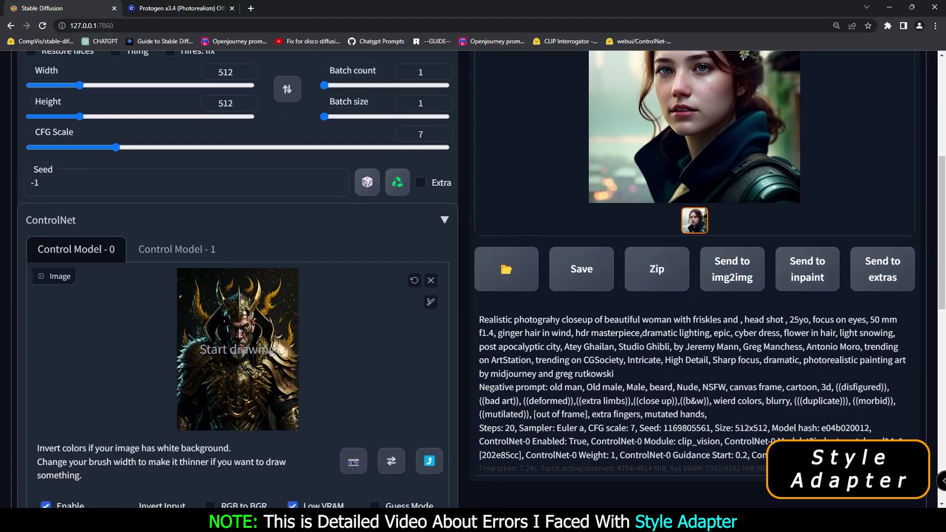
scroll(203, 332, down, 4)
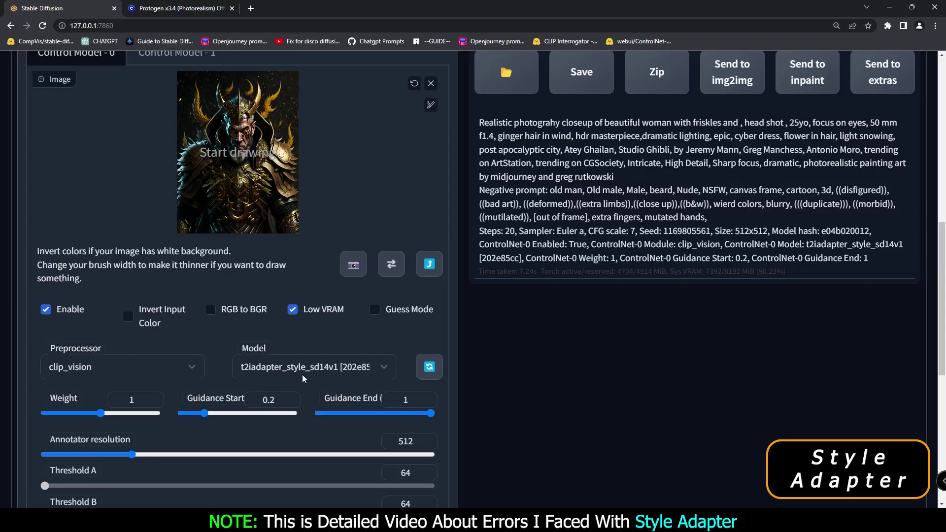
scroll(674, 342, up, 1)
drag(807, 295, 904, 294)
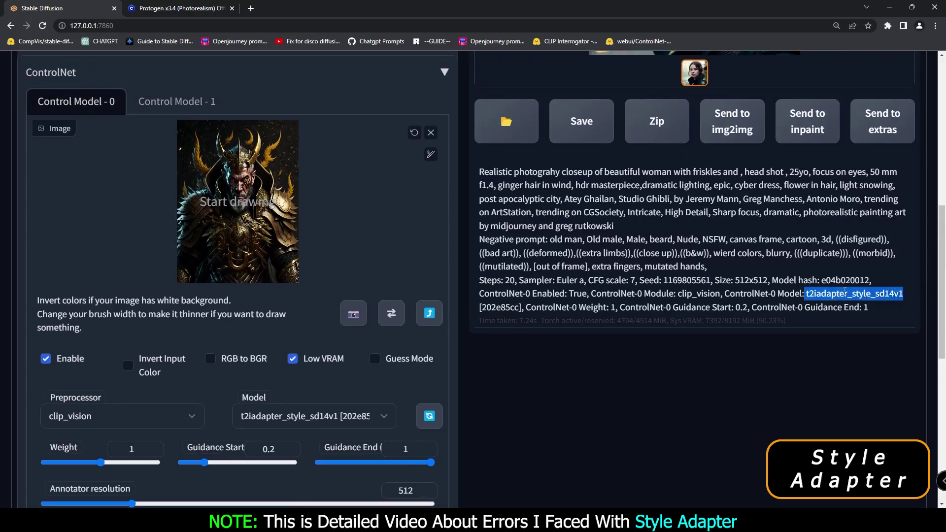
scroll(845, 292, up, 4)
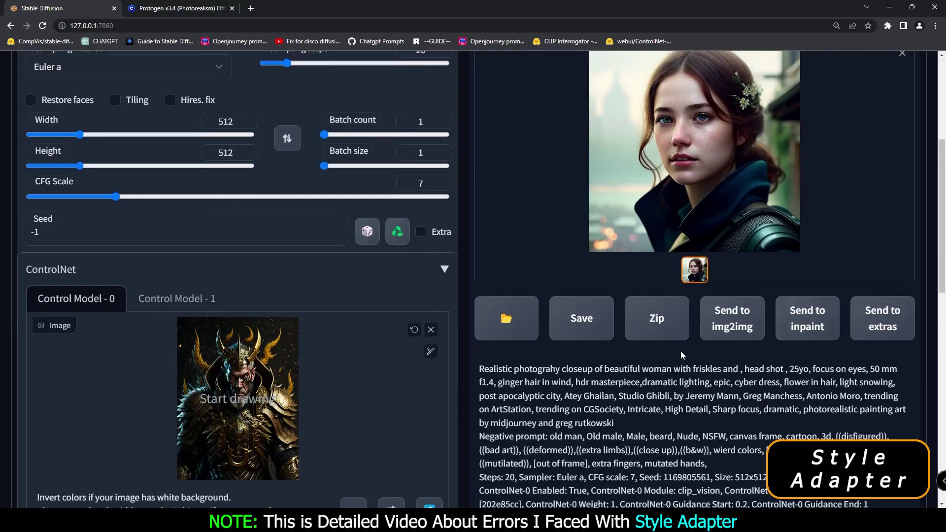
scroll(668, 354, up, 3)
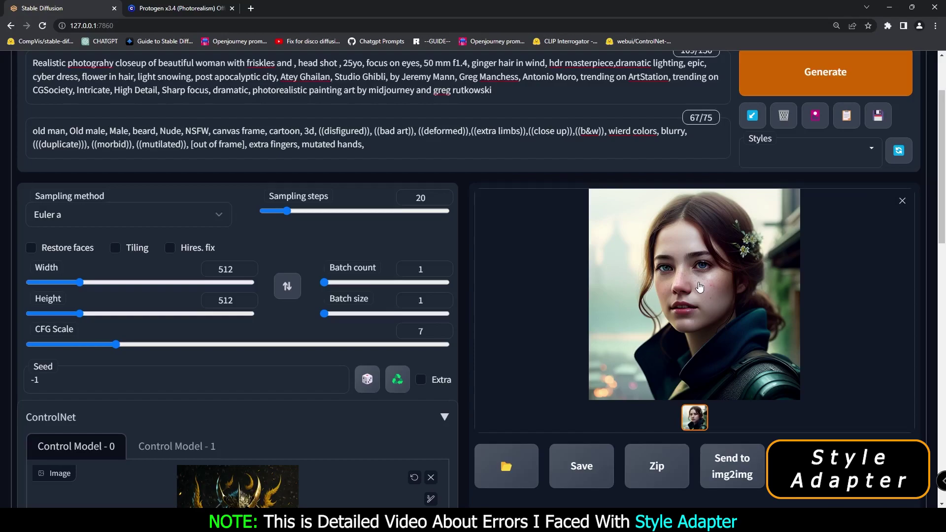
scroll(700, 287, up, 2)
drag(681, 146, 714, 146)
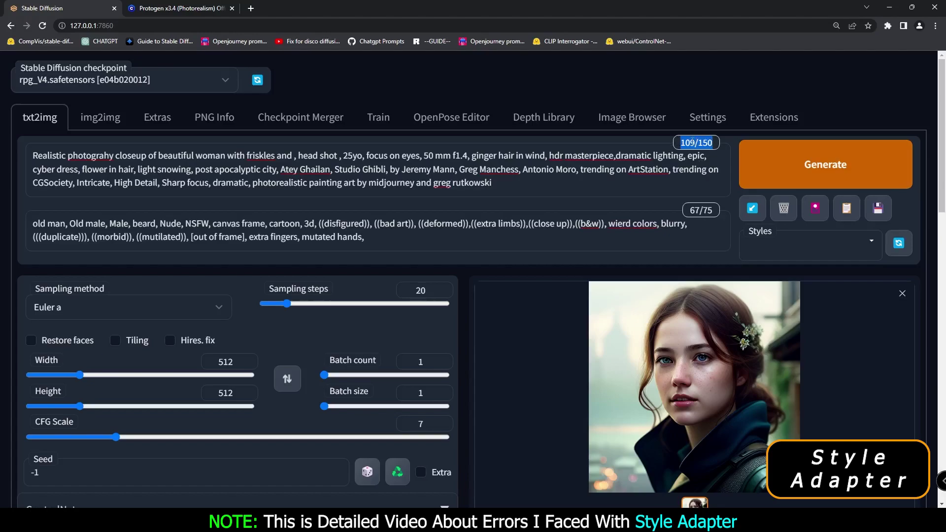
- Remove the artist names, from Studio Ghibli onward plus Atey Ghailan, from the prompt
click(546, 185)
drag(335, 169, 521, 191)
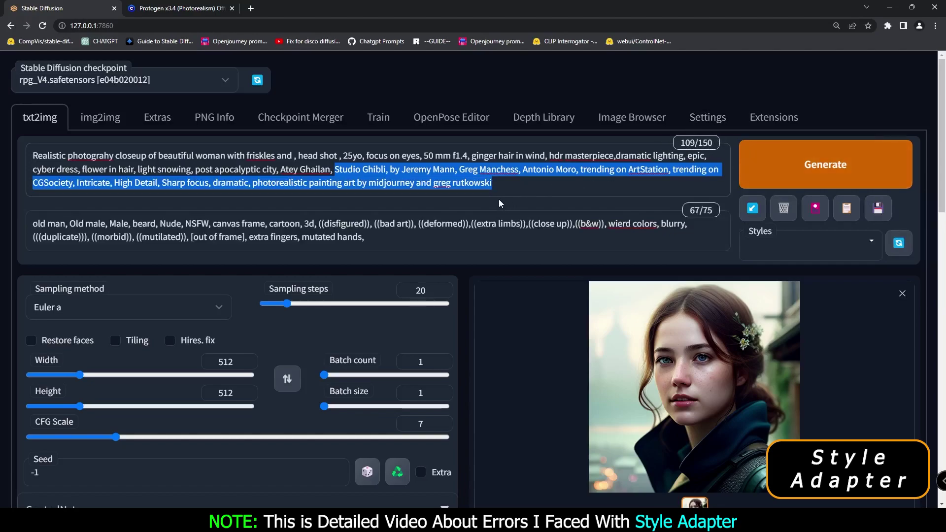
key(BackSpace)
drag(334, 171, 279, 171)
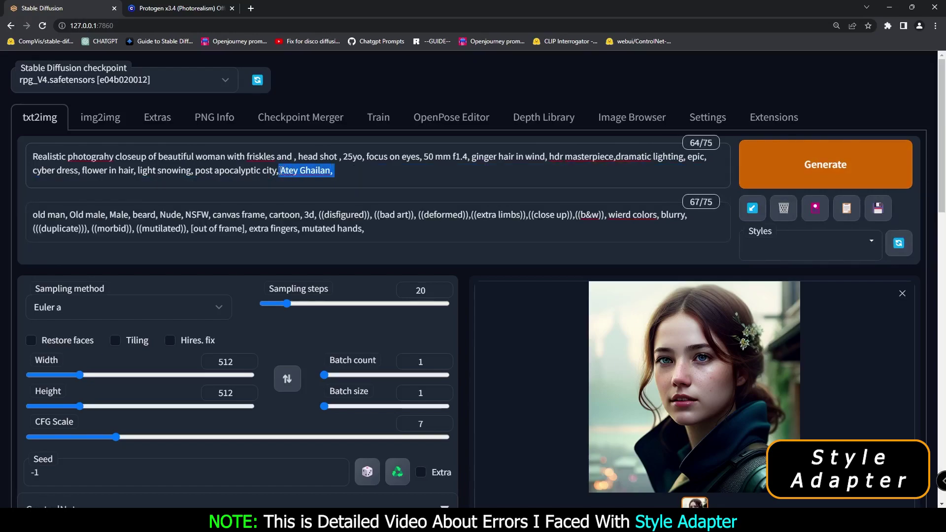
key(BackSpace)
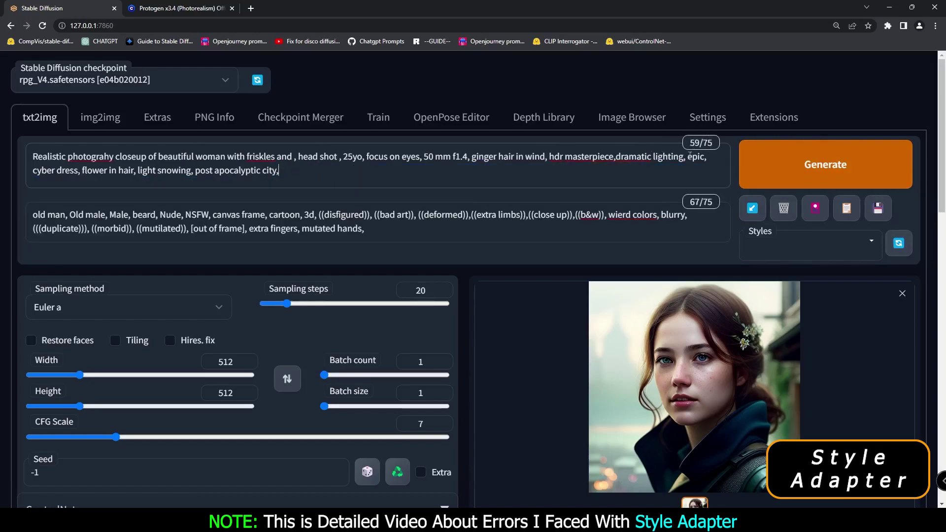
drag(716, 144, 700, 144)
click(689, 148)
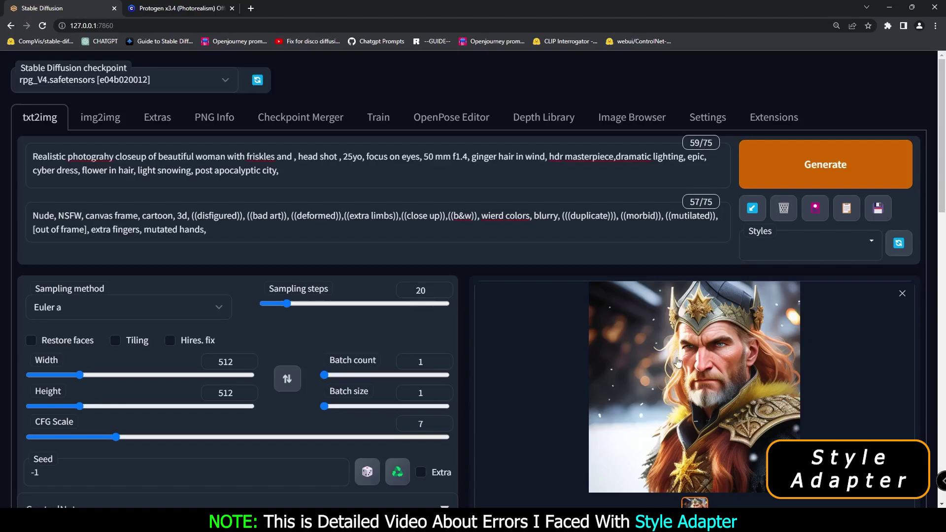
drag(944, 195, 941, 298)
drag(804, 397, 873, 396)
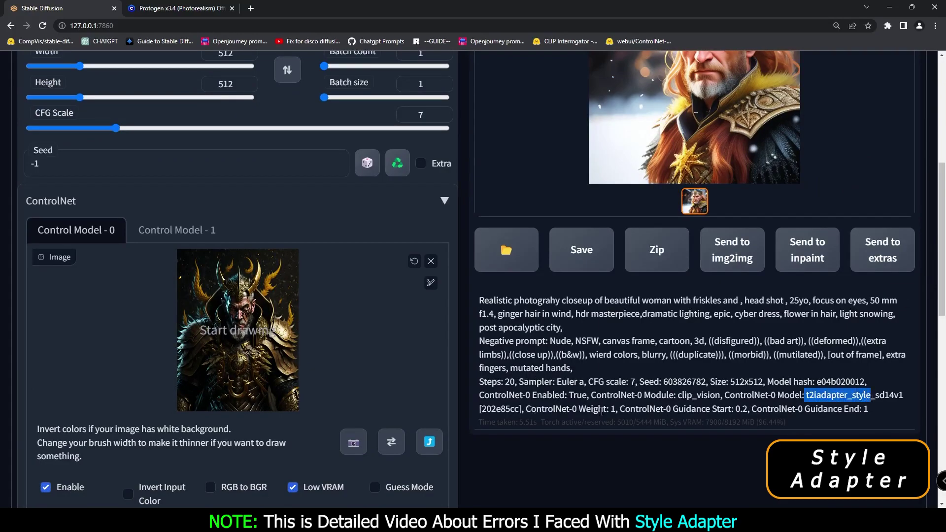
double_click(741, 412)
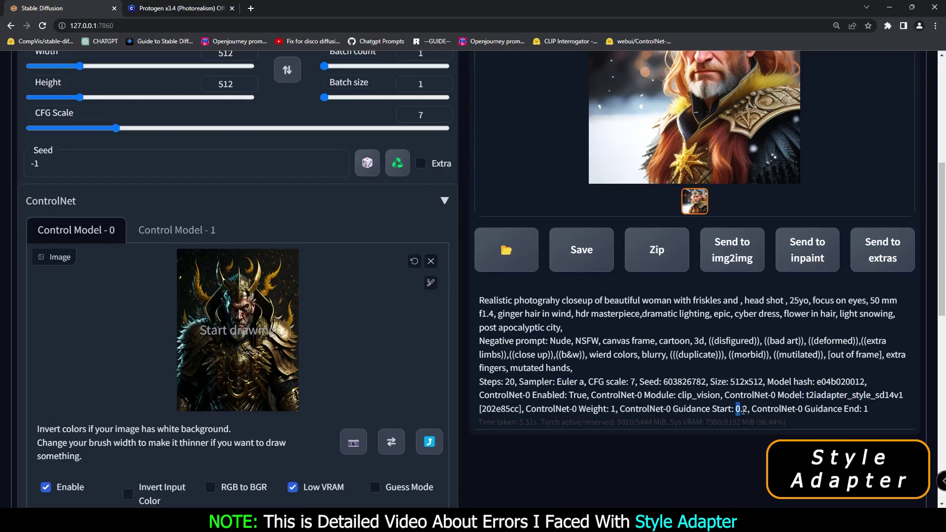
double_click(865, 409)
drag(943, 172, 945, 207)
scroll(267, 349, down, 4)
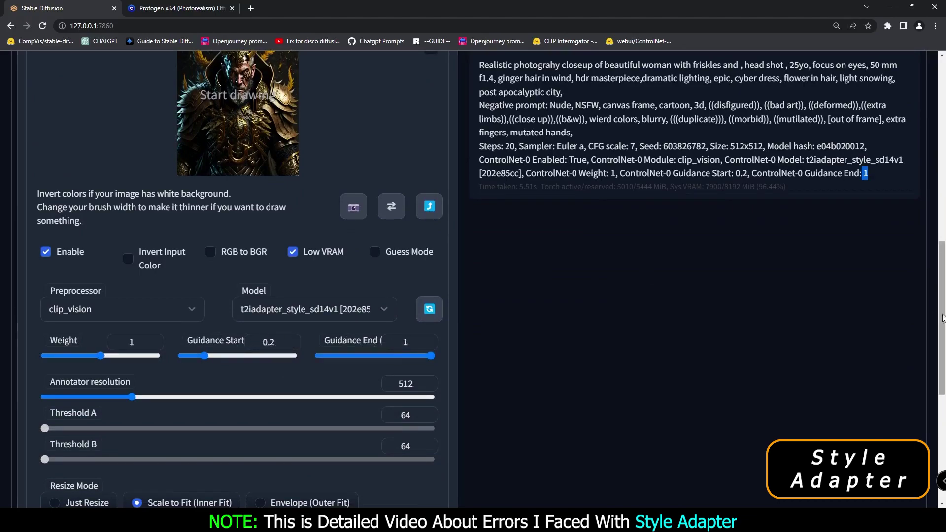
drag(943, 320, 944, 133)
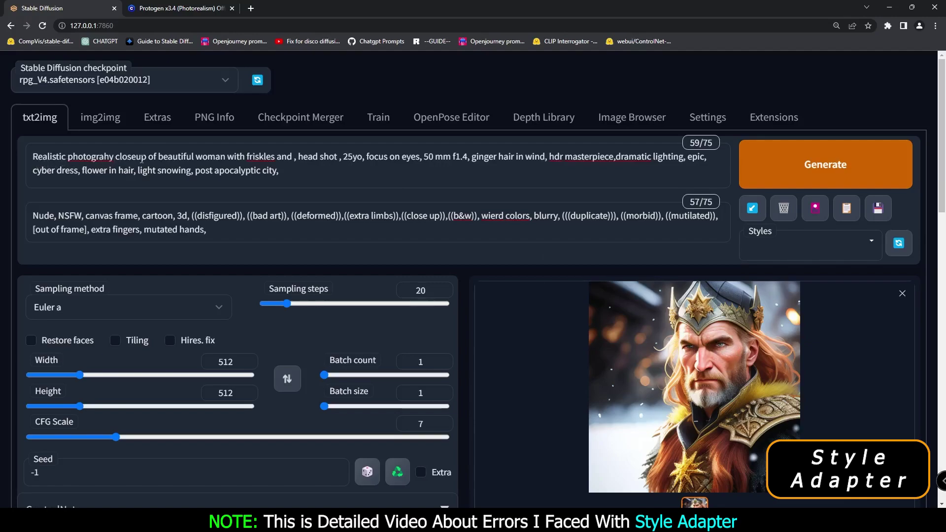
drag(225, 156, 158, 156)
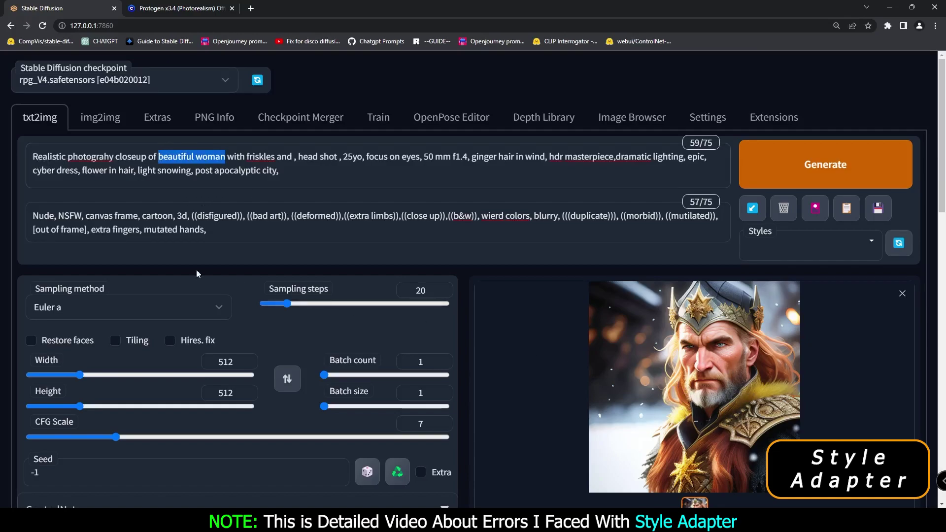
click(31, 216)
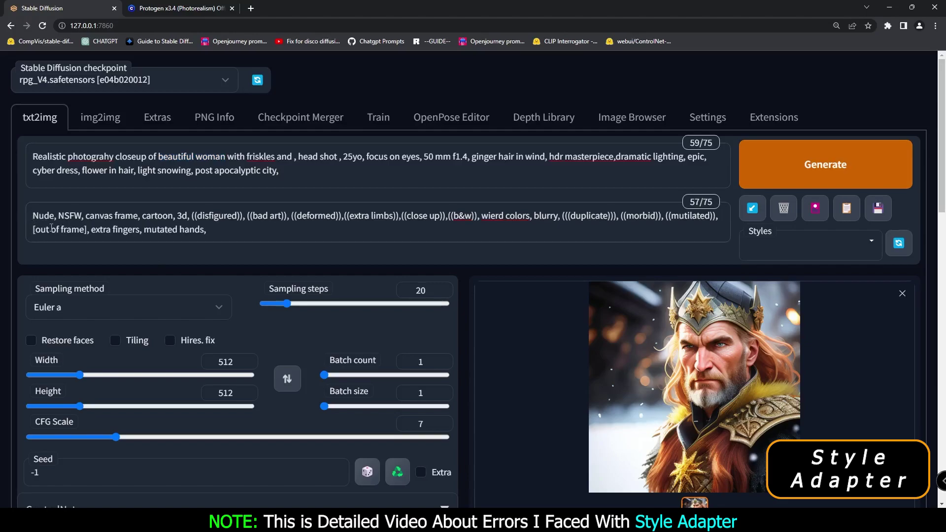
text(old man, Old male, Male, beard,)
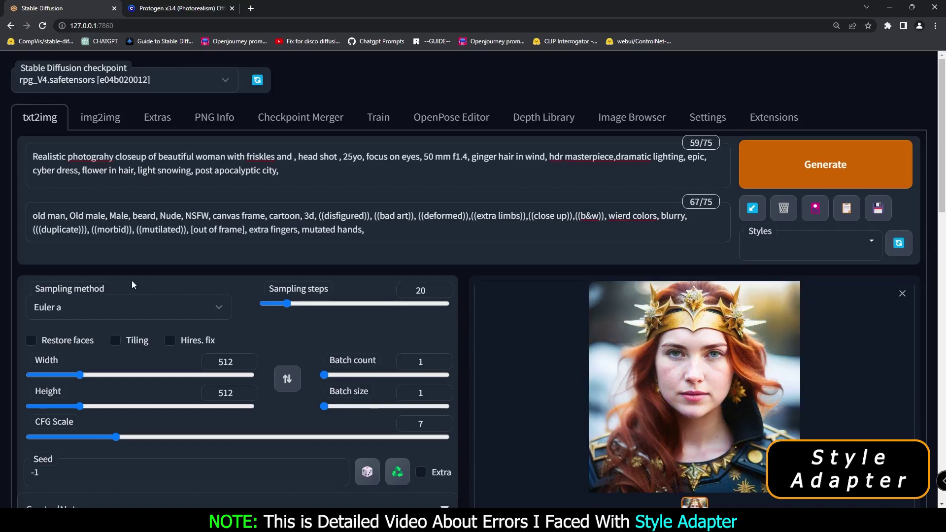
drag(158, 216, 74, 218)
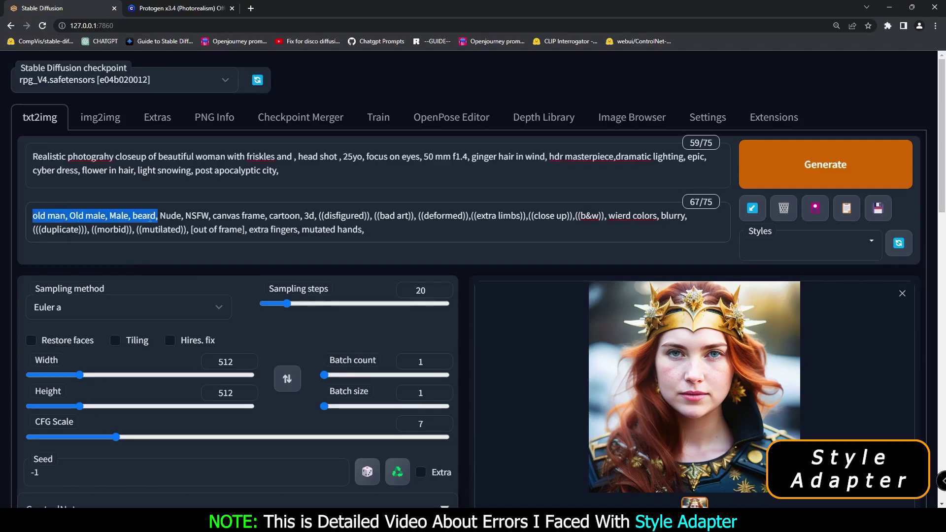
scroll(740, 353, down, 1)
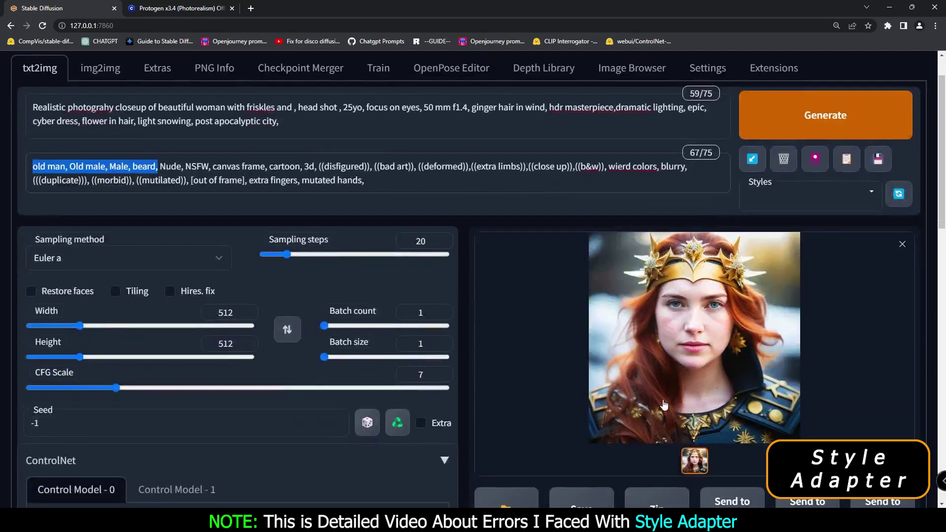
scroll(504, 254, down, 5)
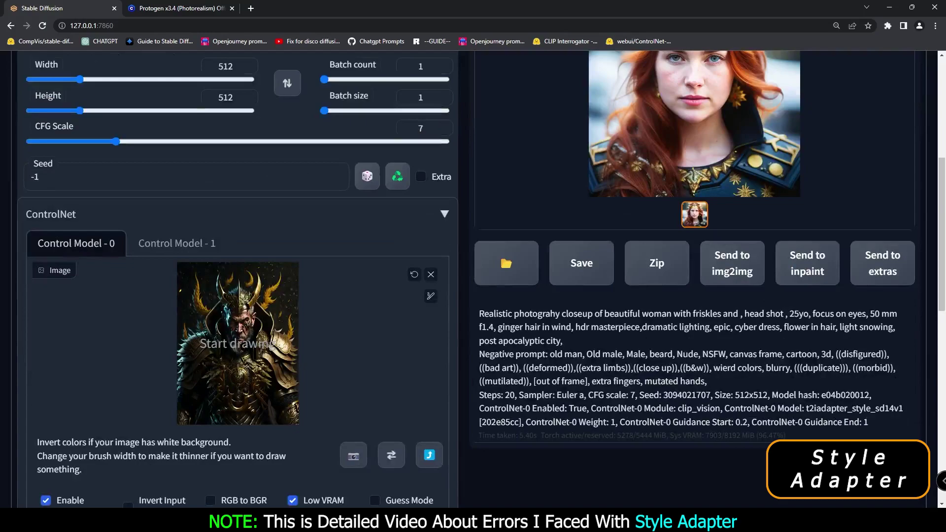
scroll(504, 254, up, 1)
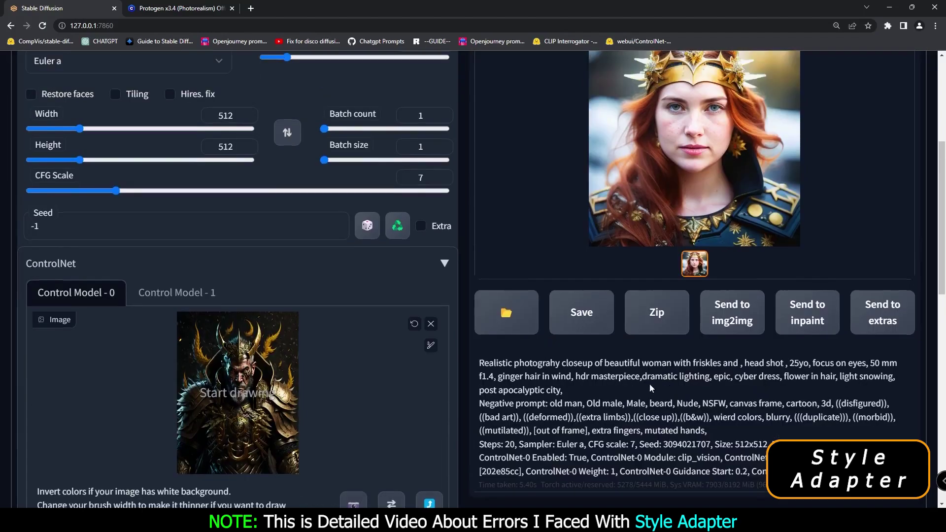
scroll(239, 394, up, 4)
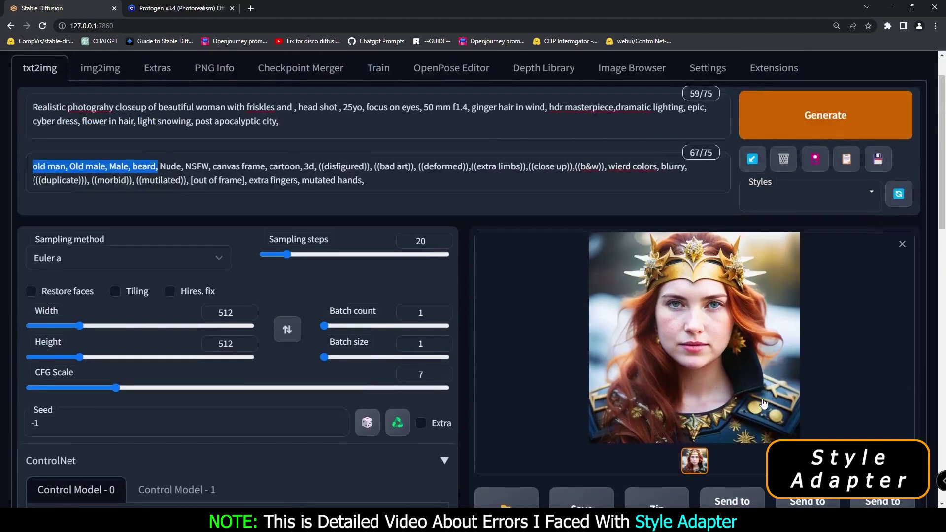
scroll(596, 291, up, 1)
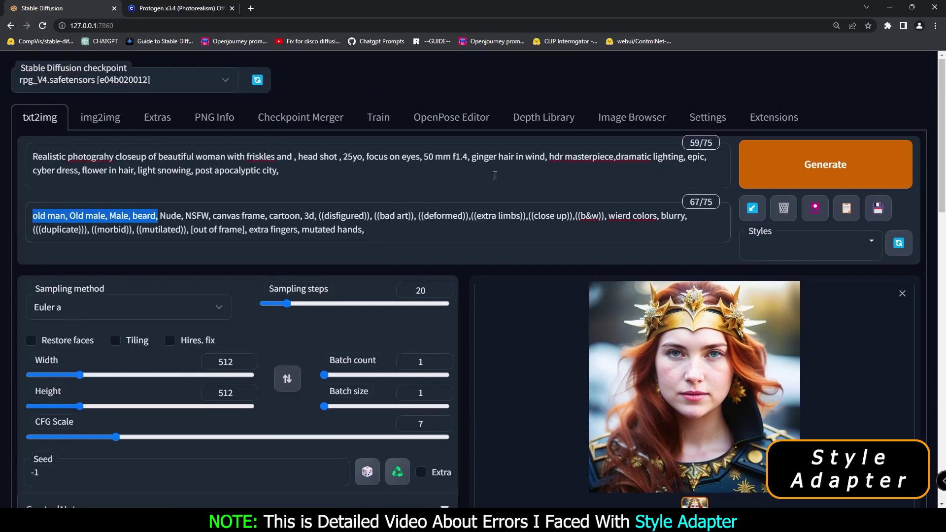
click(494, 175)
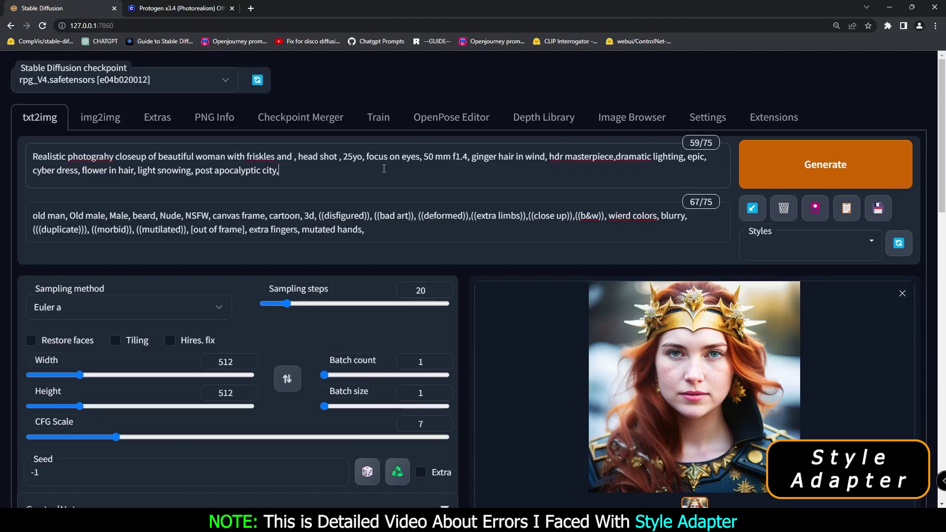
- Paste the realism quality terms after 'city,' bringing the prompt to 78/150 tokens
key(ctrl+v)
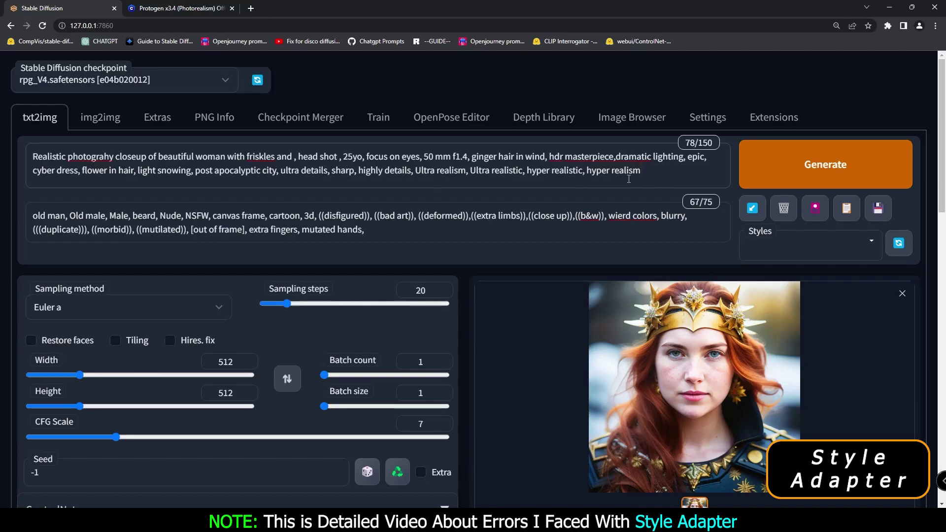
double_click(689, 143)
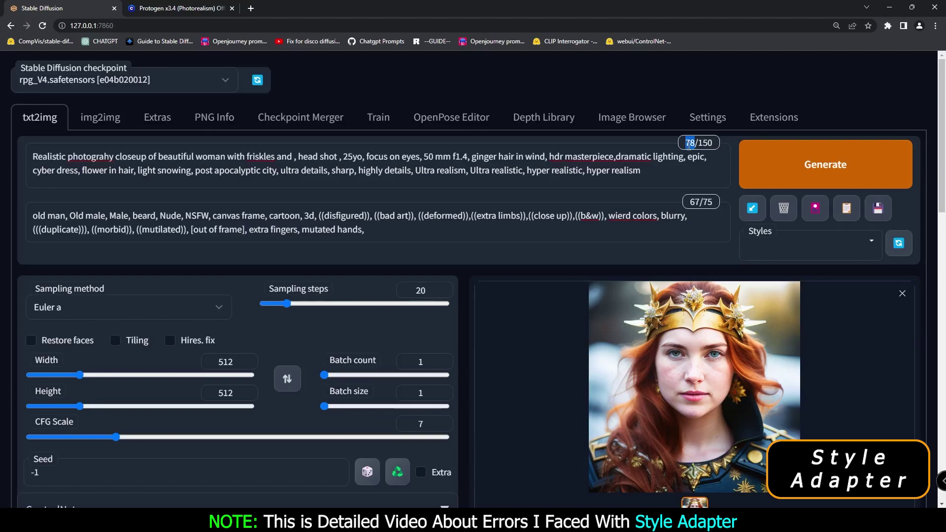
- Check the added terms' 78-token count and the t2iadapter_style_sd14v1 model in the generation info
click(645, 177)
drag(282, 171, 661, 172)
drag(687, 142, 696, 142)
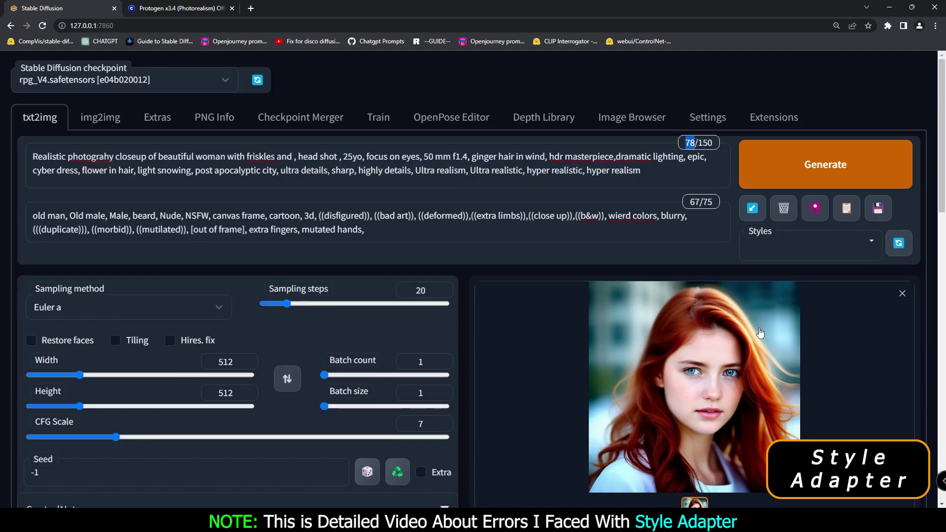
scroll(771, 345, down, 2)
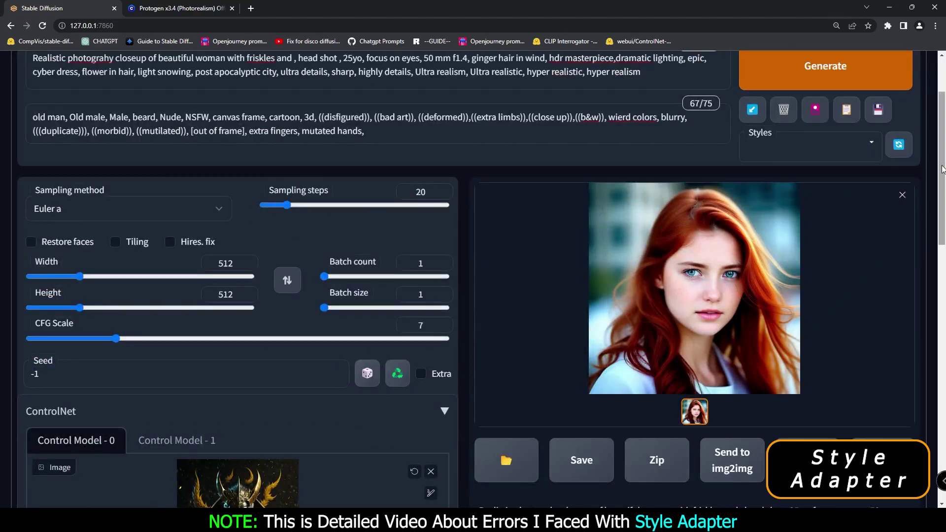
scroll(741, 289, down, 4)
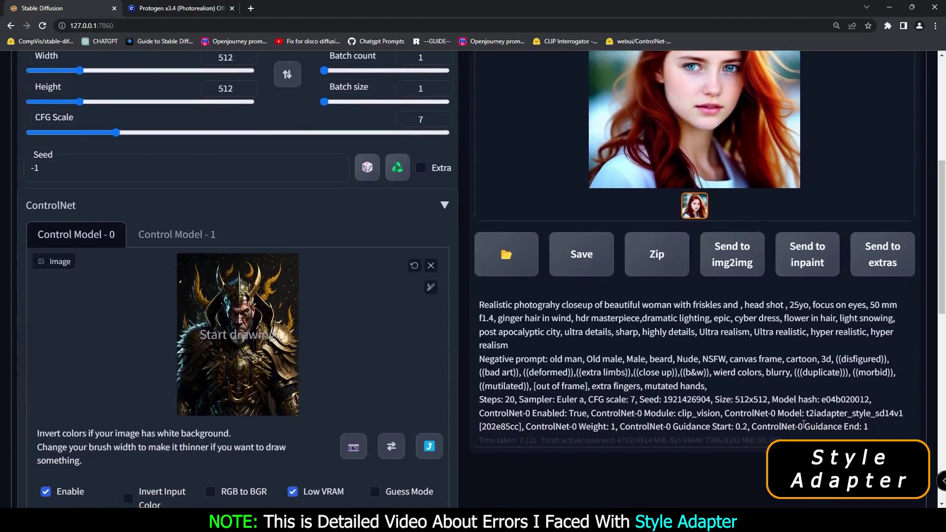
drag(805, 413, 905, 416)
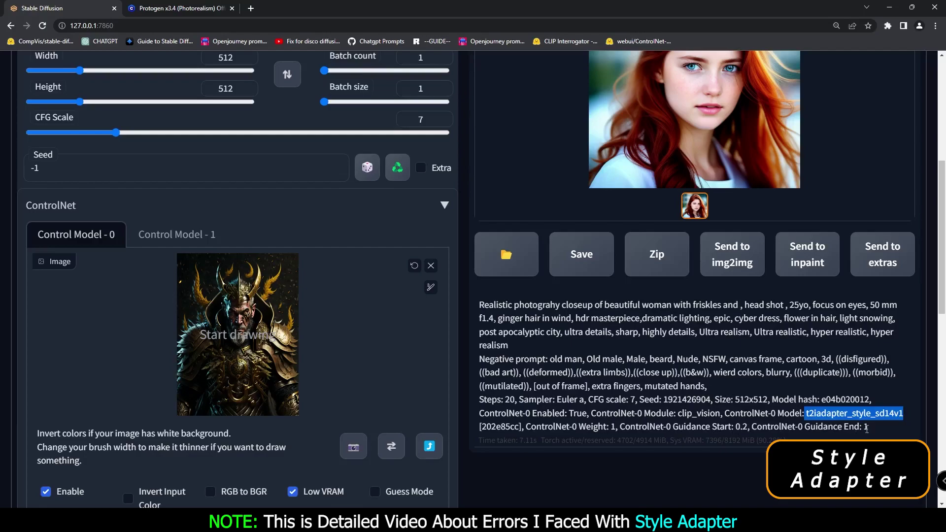
- Delete the added realism terms so the prompt ends at 'post apocalyptic city,' (59/75)
scroll(867, 429, up, 6)
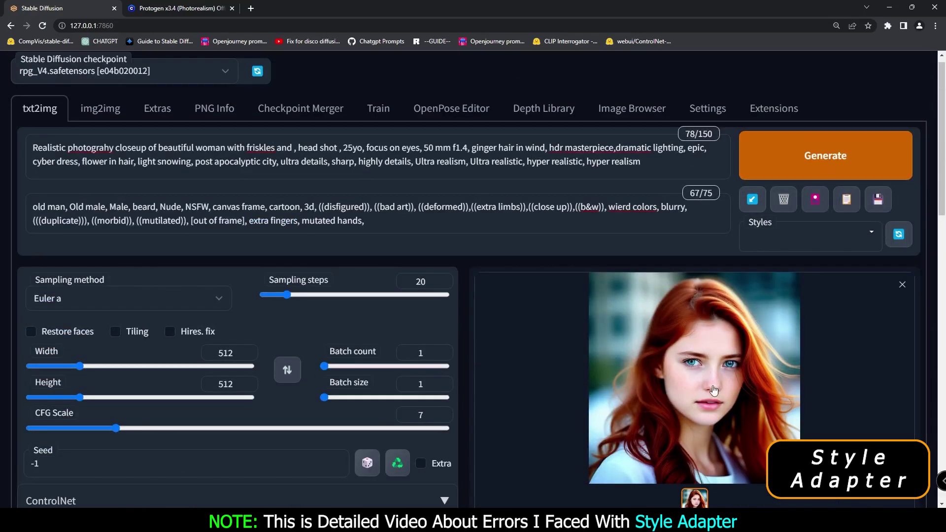
drag(940, 221, 940, 318)
scroll(940, 318, down, 3)
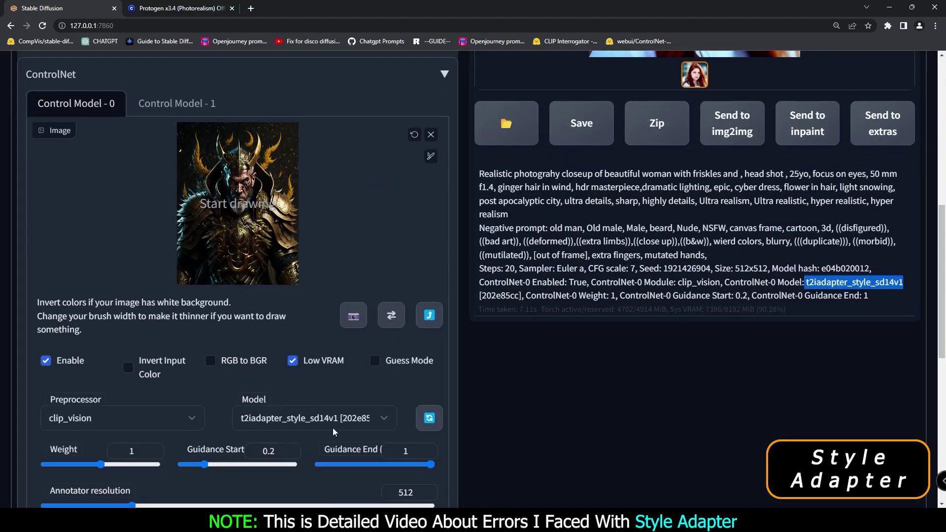
scroll(114, 332, up, 10)
drag(640, 170, 35, 147)
click(356, 191)
key(ctrl+BackSpace)
key(ctrl+BackSpace)
key(ctrl+BackSpace)
key(ctrl+BackSpace)
key(ctrl+BackSpace)
key(ctrl+BackSpace)
key(ctrl+BackSpace)
key(ctrl+BackSpace)
key(ctrl+BackSpace)
key(ctrl+BackSpace)
key(ctrl+BackSpace)
key(ctrl+BackSpace)
key(ctrl+BackSpace)
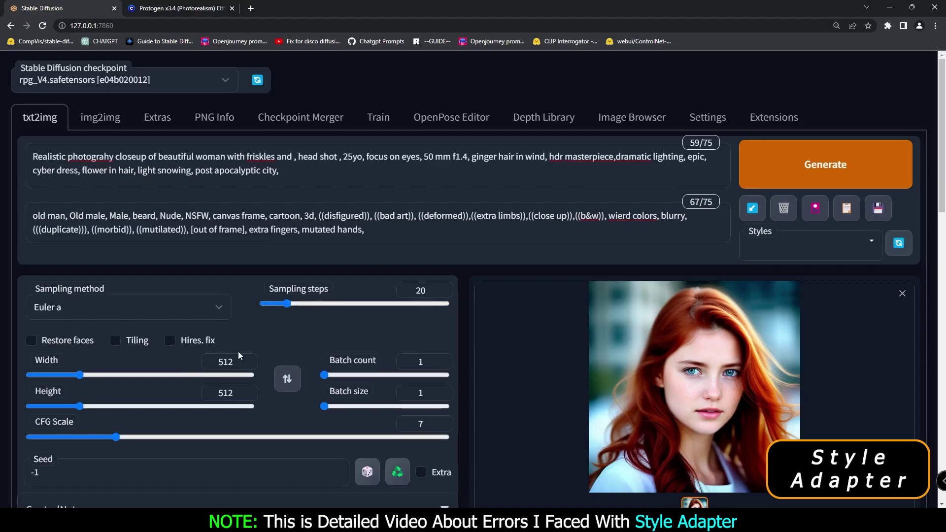
scroll(245, 350, down, 1)
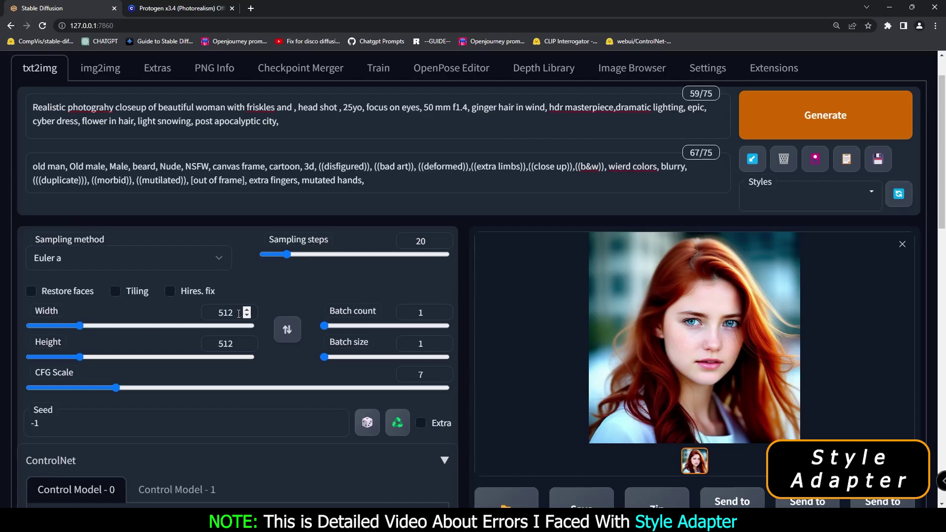
scroll(238, 313, down, 1)
double_click(235, 270)
click(289, 249)
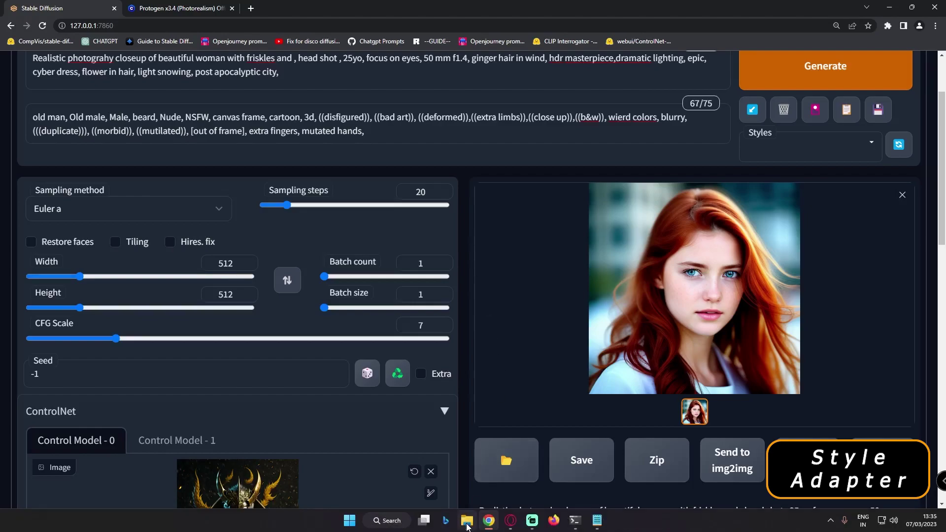
- In the stable-diffusion-webui folder, bring up the full options menu for webui-user.bat
click(467, 525)
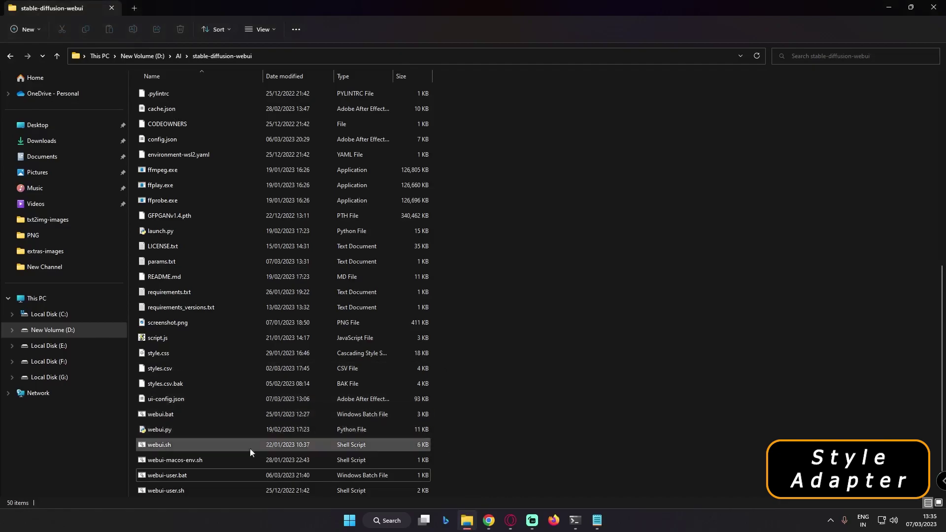
click(182, 476)
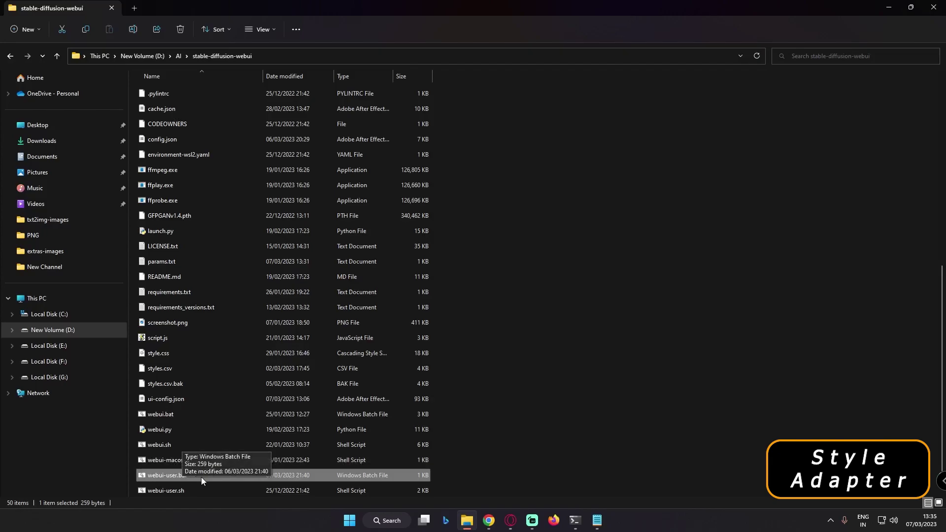
click(471, 431)
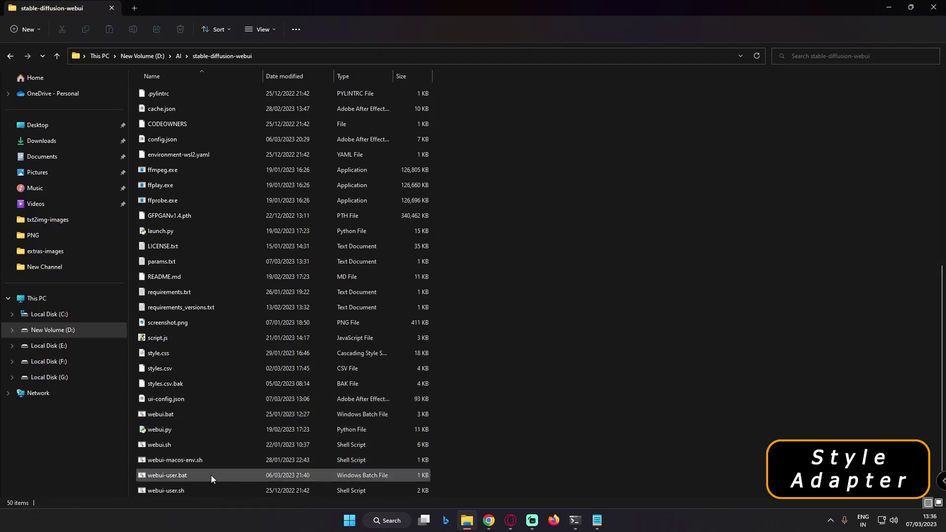
right_click(184, 475)
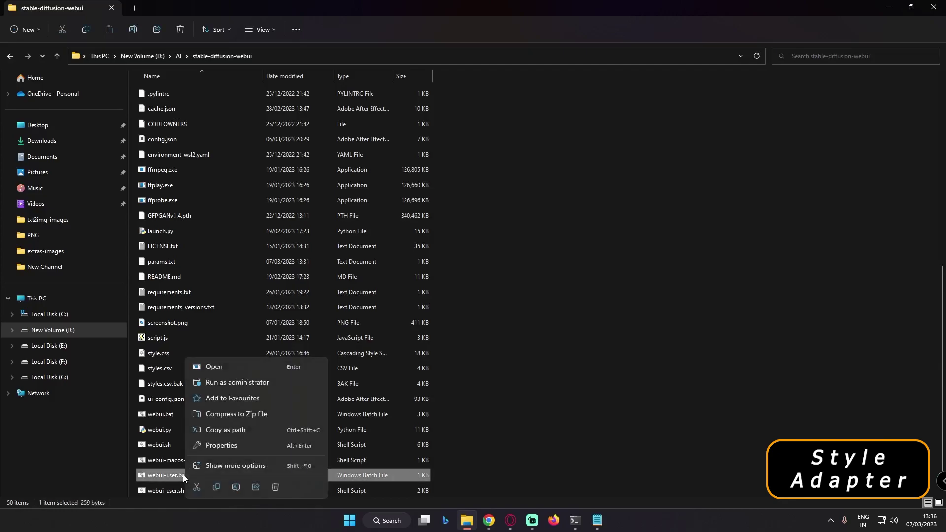
click(224, 465)
- Edit webui-user.bat in Notepad, review its COMMANDLINE_ARGS, then save and close it
click(256, 241)
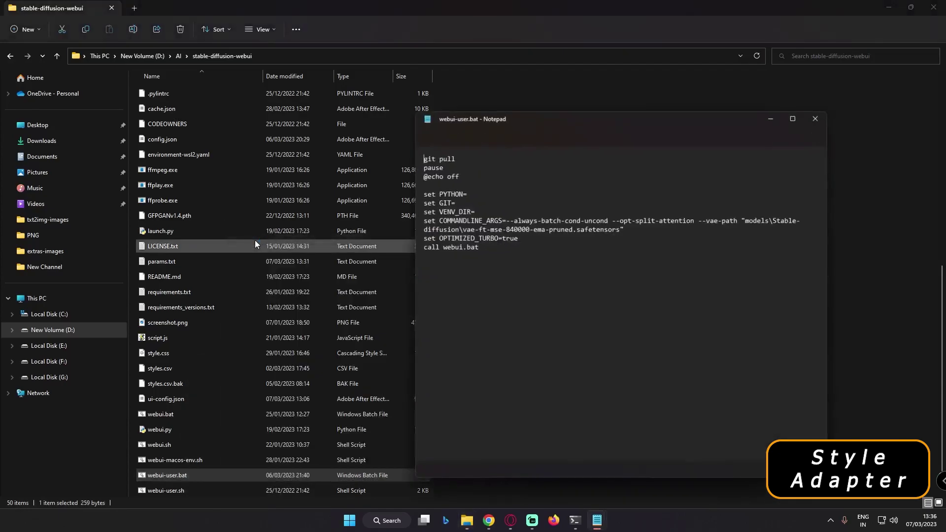
key(ctrl+End)
click(505, 221)
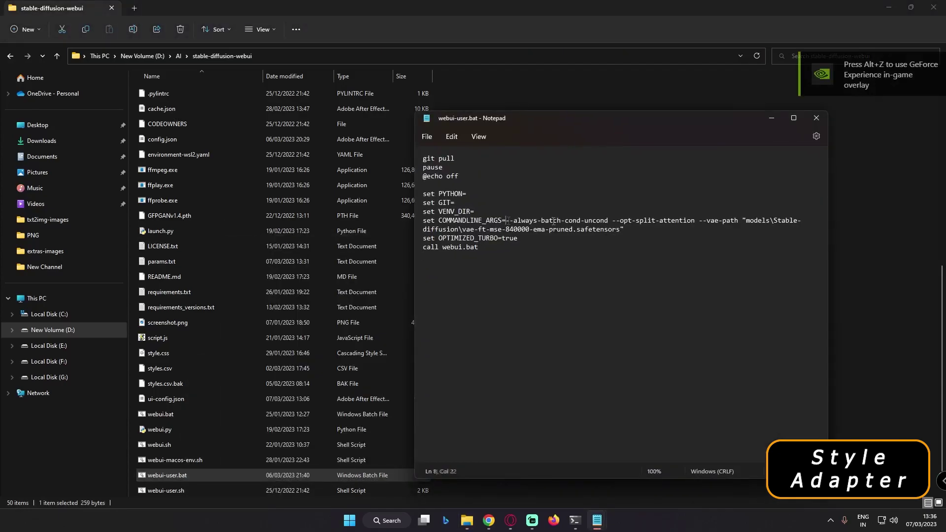
shift+click(609, 221)
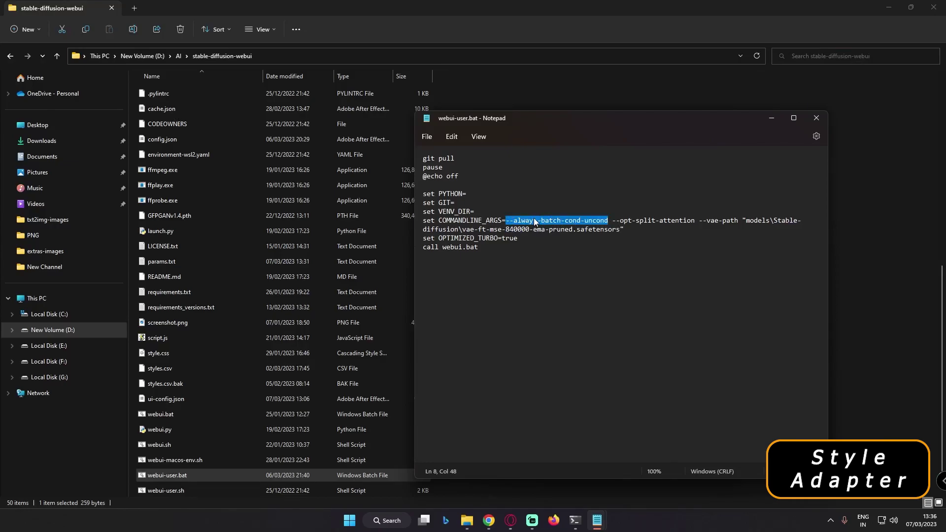
key(ctrl+End)
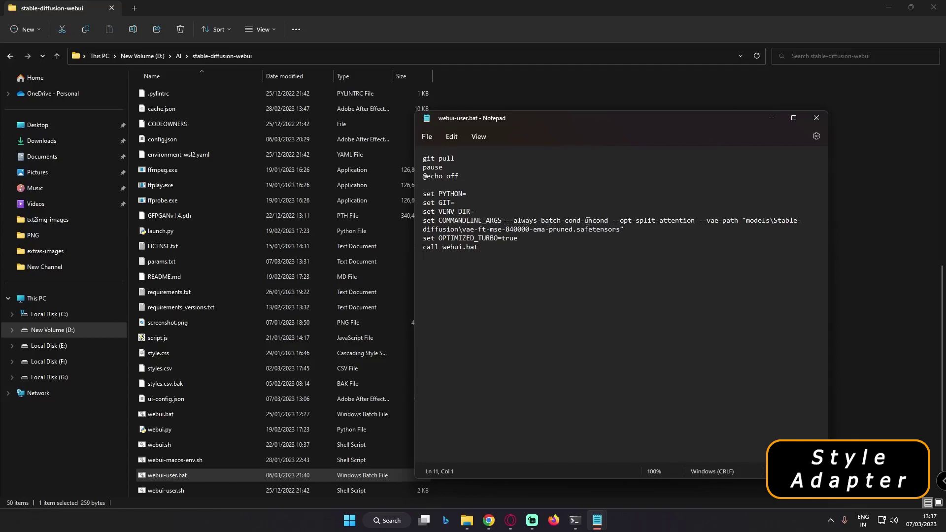
click(425, 137)
click(431, 201)
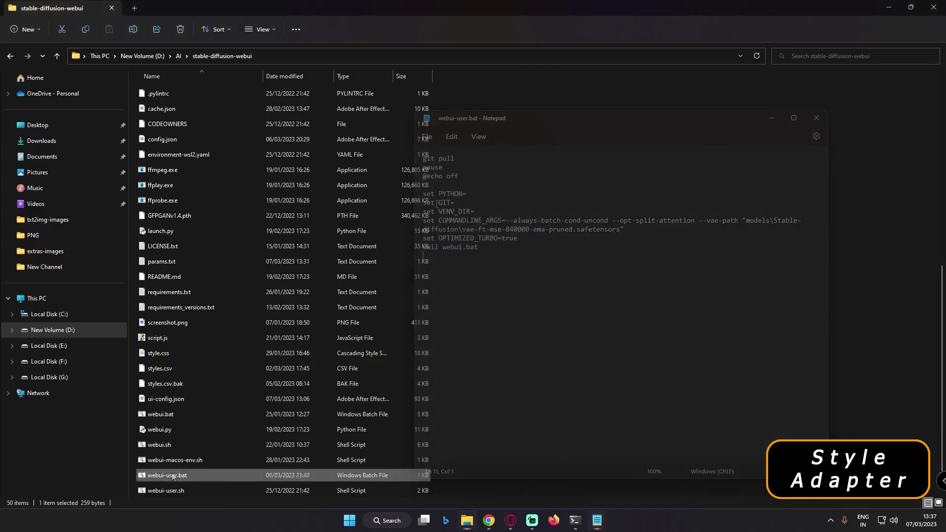
click(170, 479)
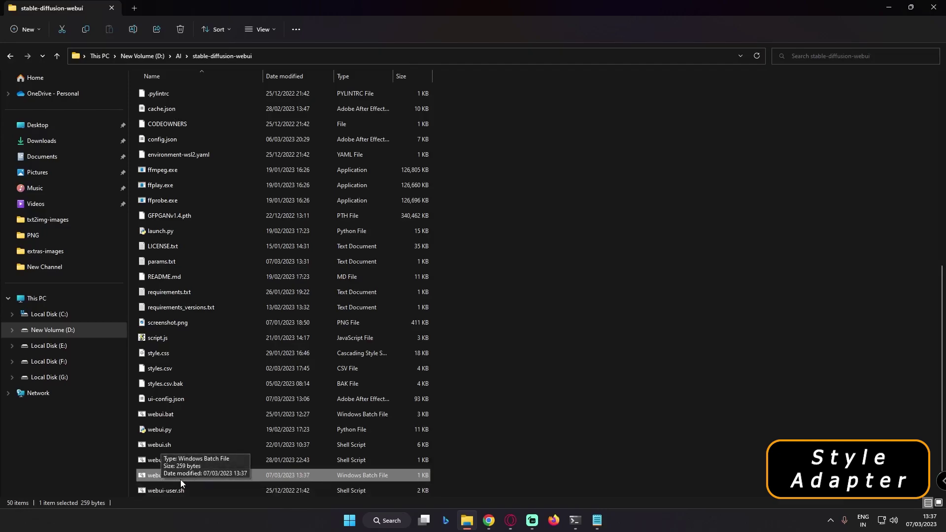
- Return to the web UI in Chrome and scroll the txt2img page back to the top
click(490, 520)
scroll(330, 440, down, 8)
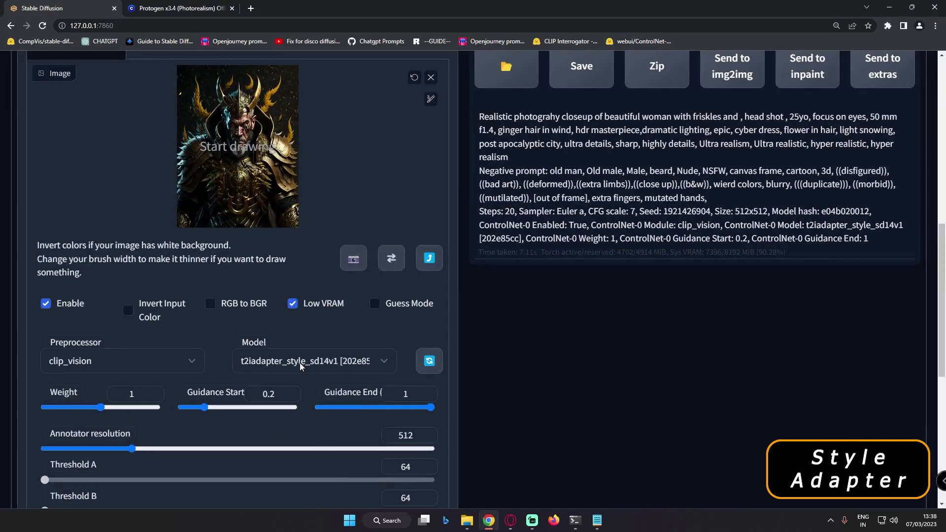
scroll(300, 365, up, 8)
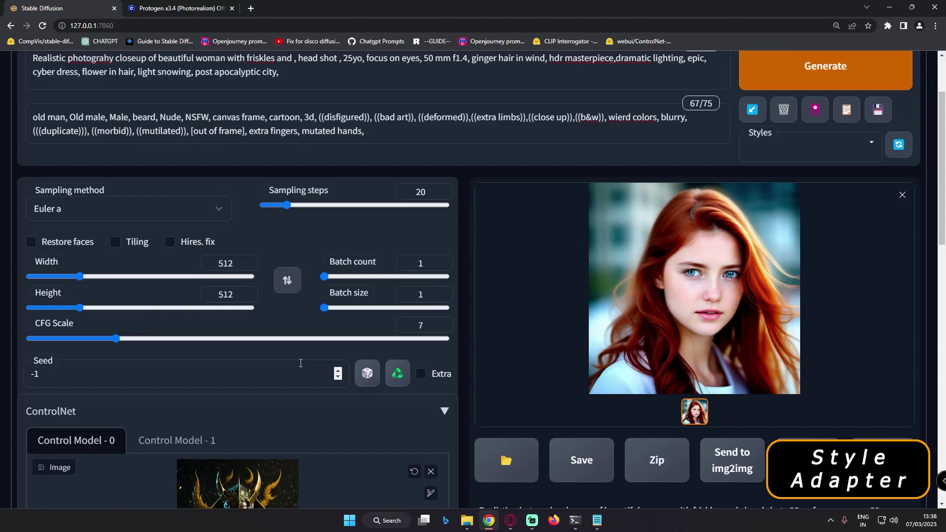
scroll(301, 364, up, 2)
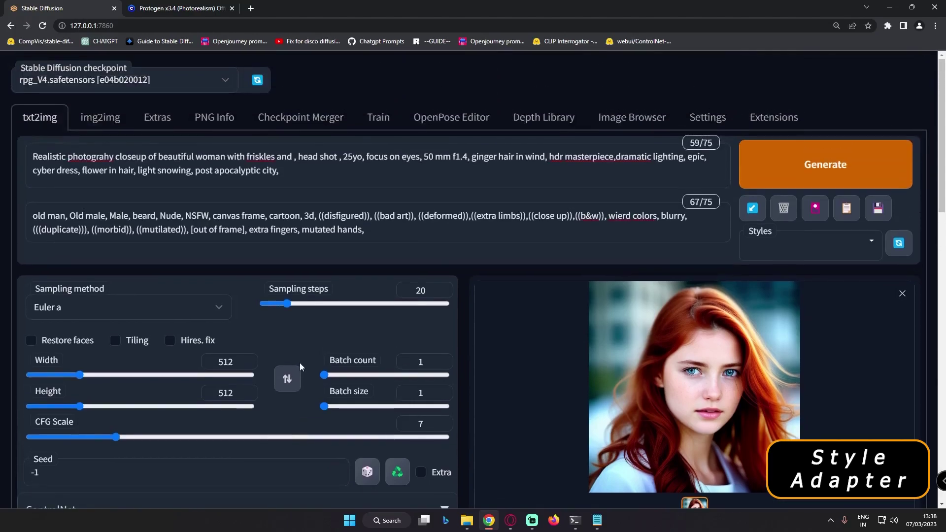